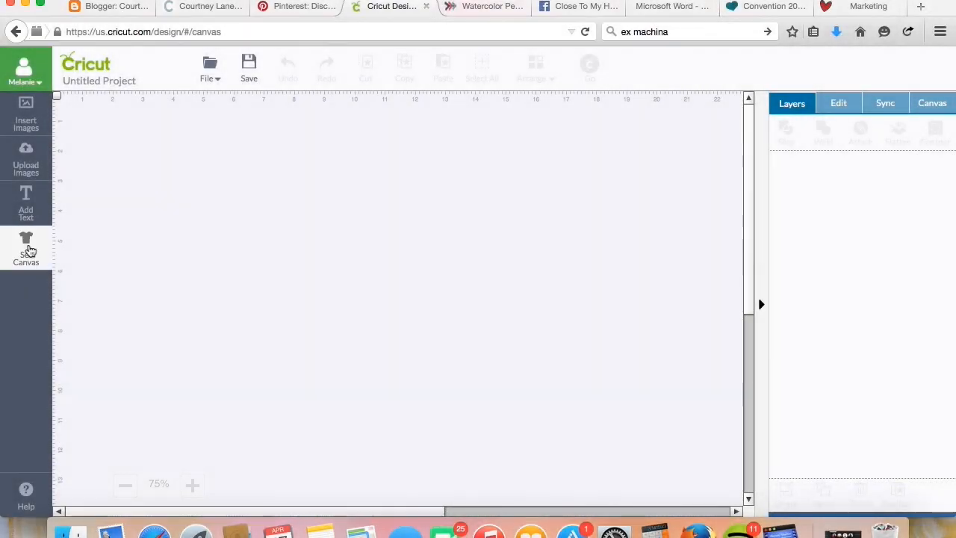
Show the Set Canvas gallery of project canvas types.
click(28, 250)
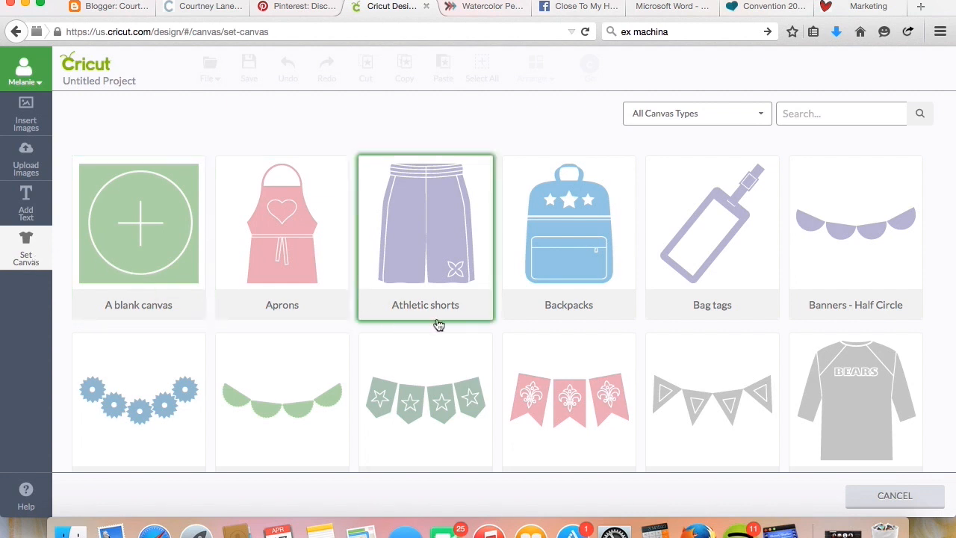
scroll(440, 325, down, 1)
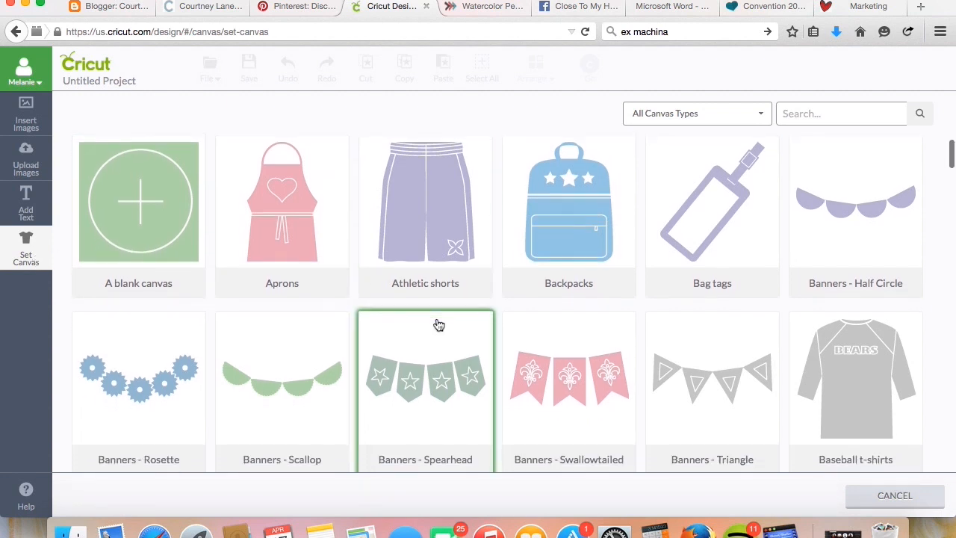
scroll(439, 324, down, 3)
scroll(439, 325, down, 3)
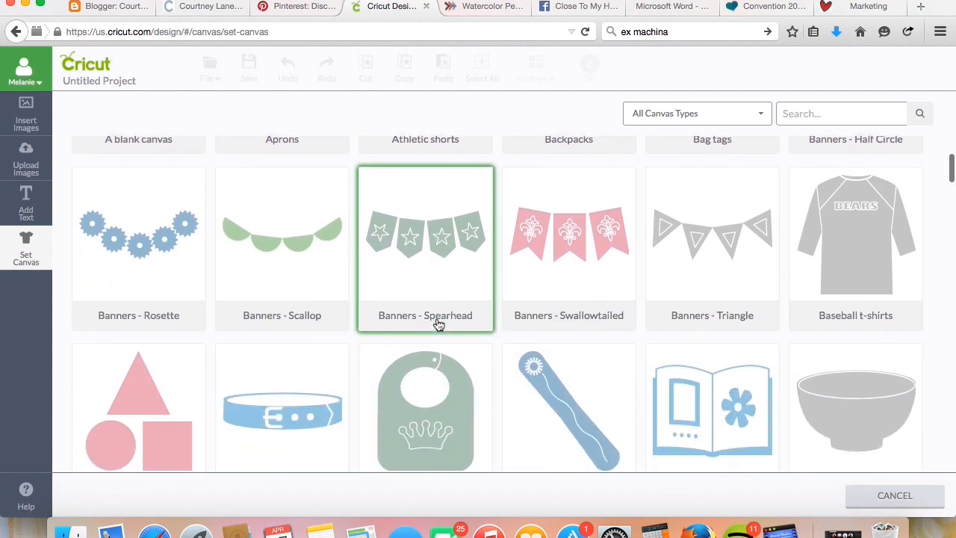
scroll(439, 325, down, 1)
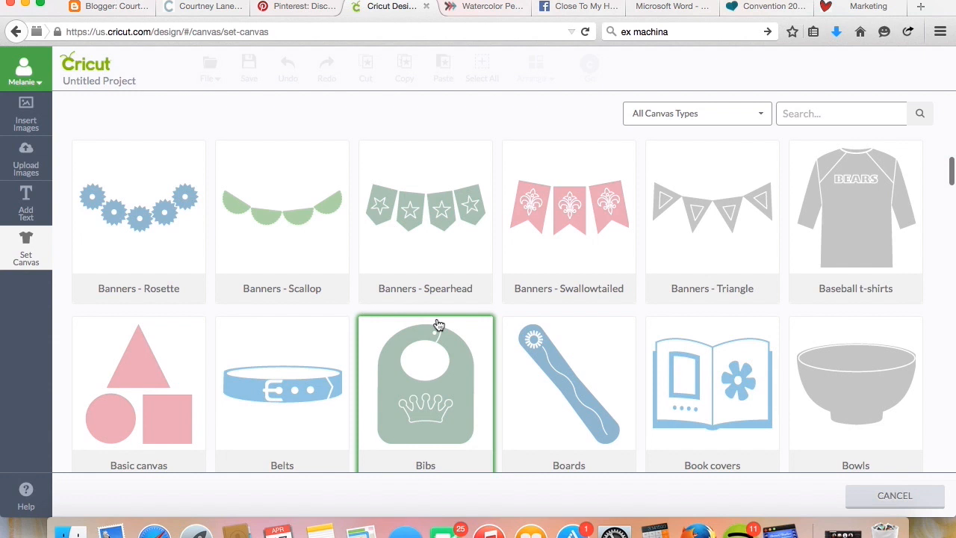
scroll(439, 325, down, 1)
scroll(440, 325, down, 5)
scroll(439, 324, down, 2)
scroll(440, 325, down, 1)
scroll(439, 325, down, 4)
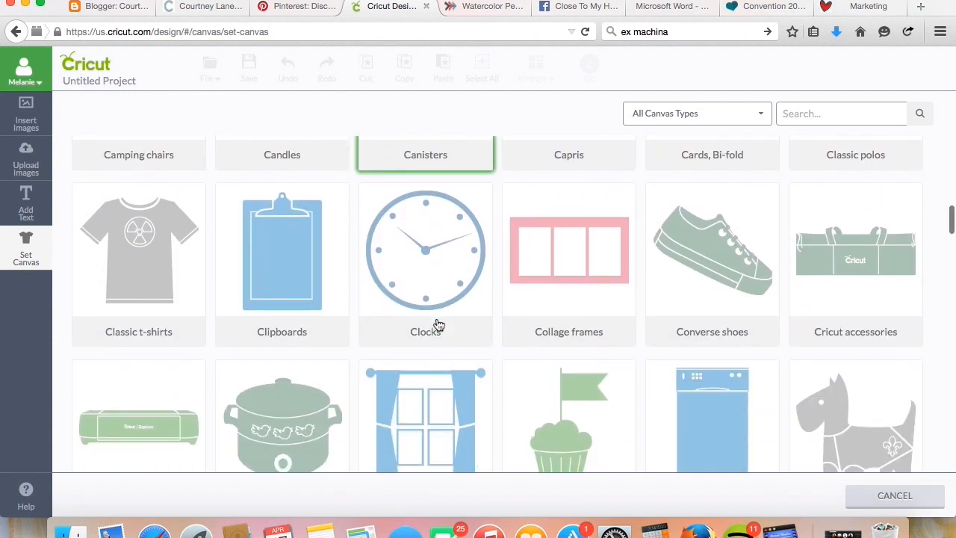
scroll(439, 324, down, 1)
scroll(440, 325, down, 3)
scroll(439, 325, up, 5)
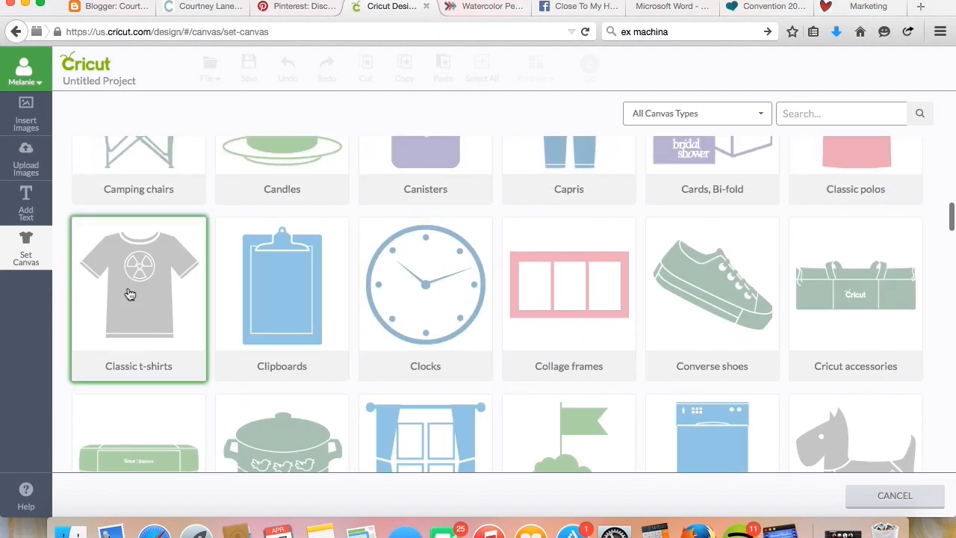
scroll(130, 294, down, 3)
scroll(130, 295, down, 2)
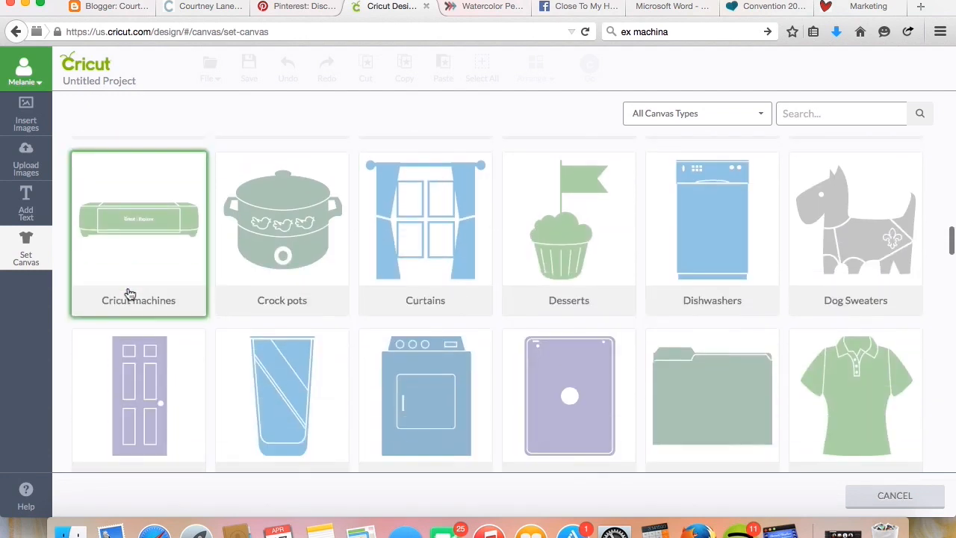
scroll(130, 295, down, 3)
scroll(130, 294, down, 3)
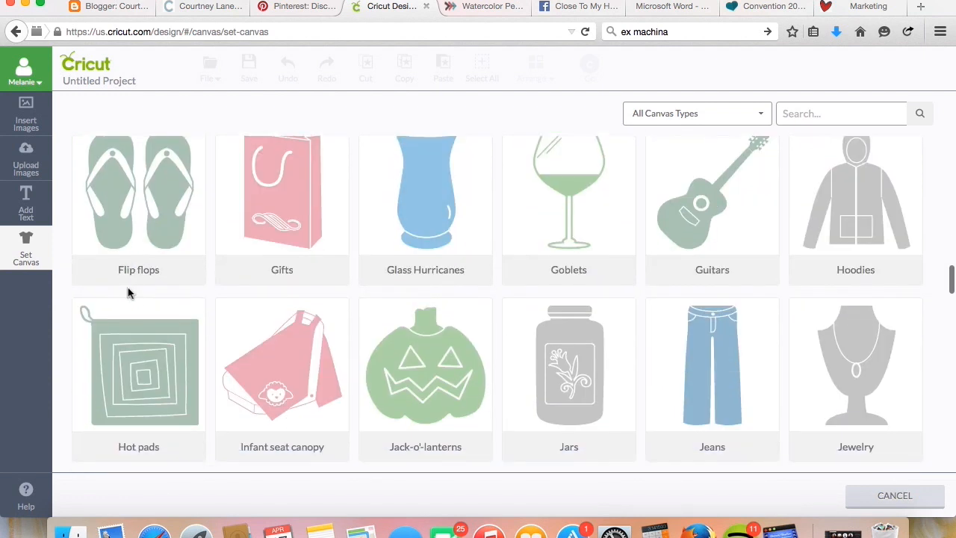
scroll(129, 294, down, 3)
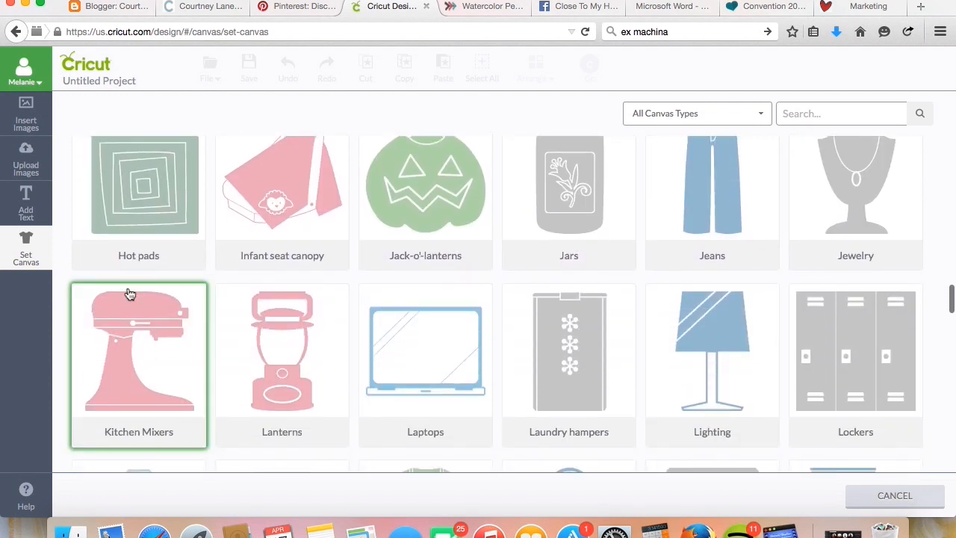
scroll(129, 293, down, 2)
scroll(130, 294, down, 1)
scroll(380, 378, down, 3)
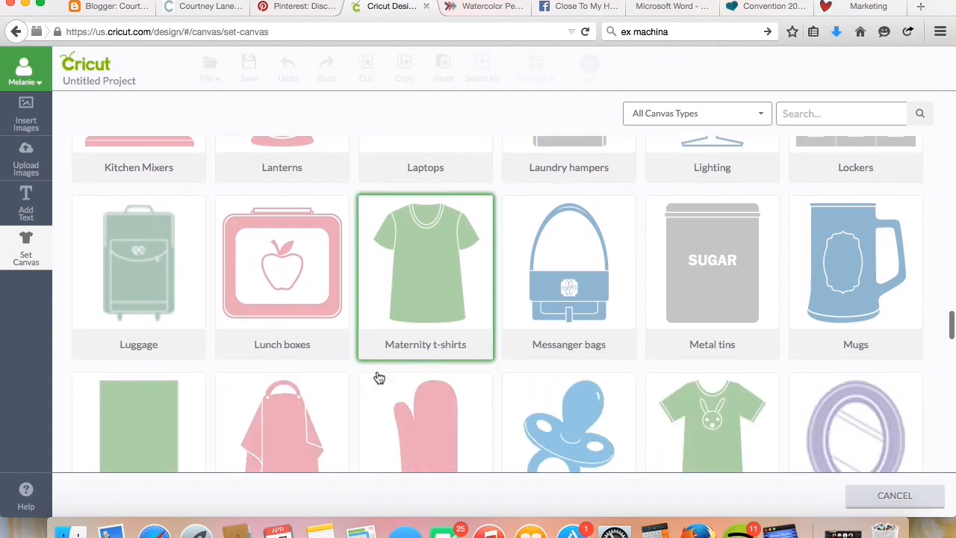
scroll(380, 378, down, 1)
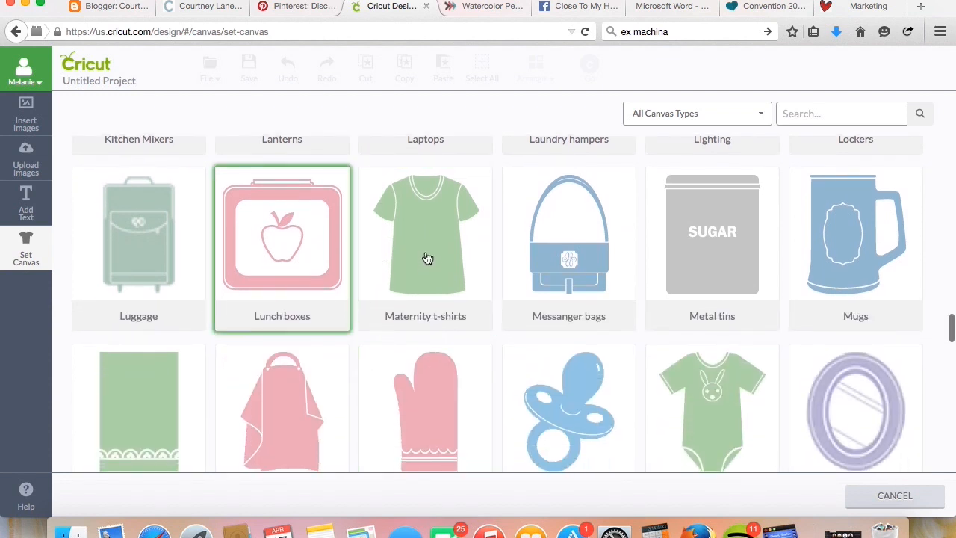
scroll(305, 313, down, 2)
scroll(305, 313, down, 2)
scroll(304, 313, down, 2)
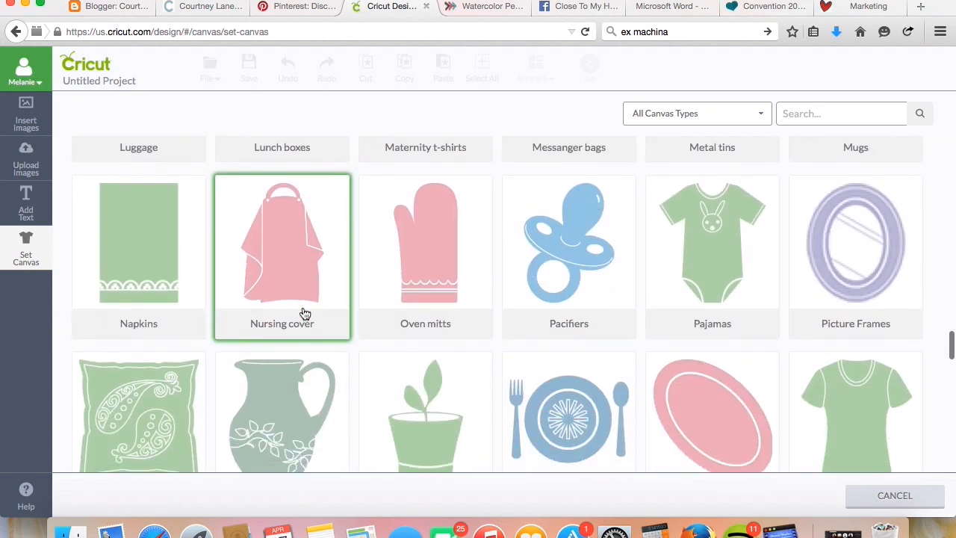
scroll(305, 313, down, 2)
scroll(305, 313, down, 3)
scroll(305, 313, down, 2)
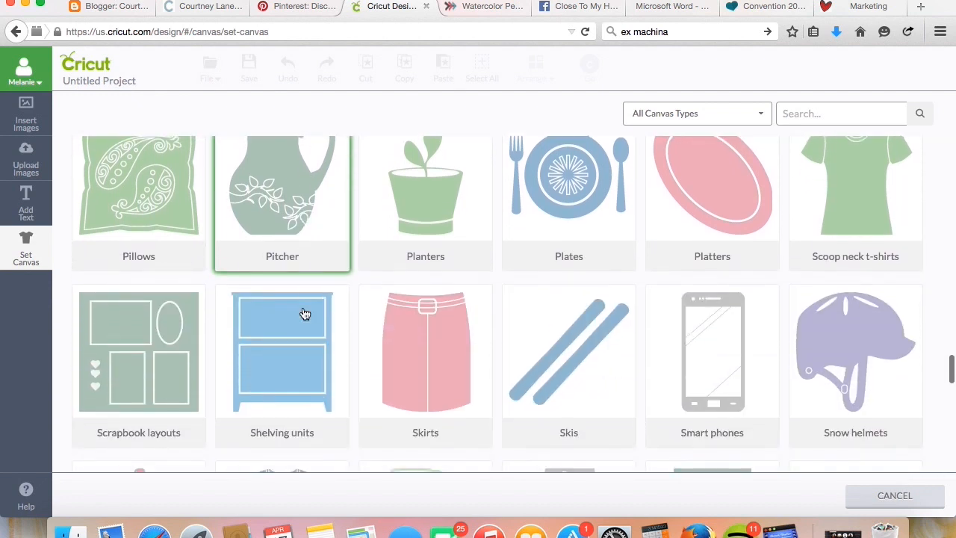
scroll(305, 313, down, 2)
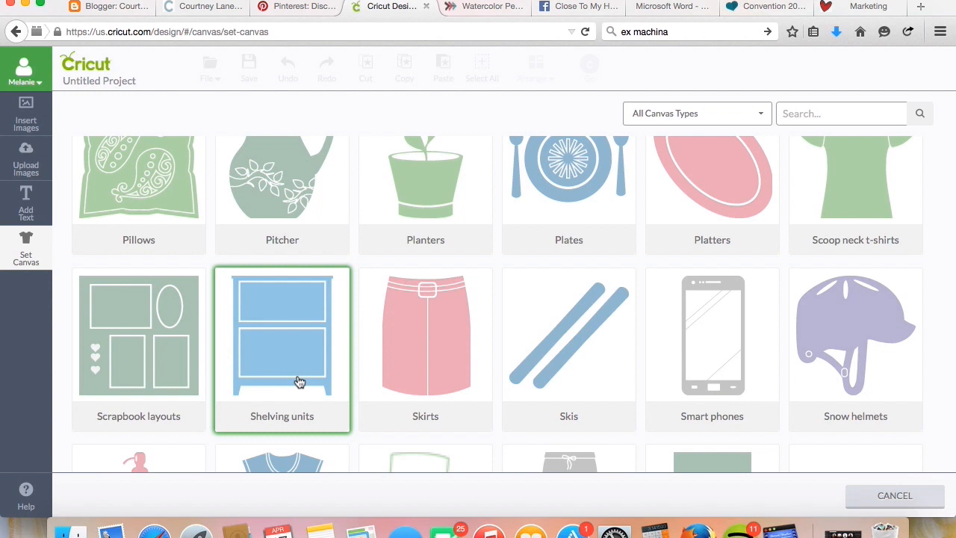
scroll(299, 382, down, 2)
scroll(300, 382, down, 2)
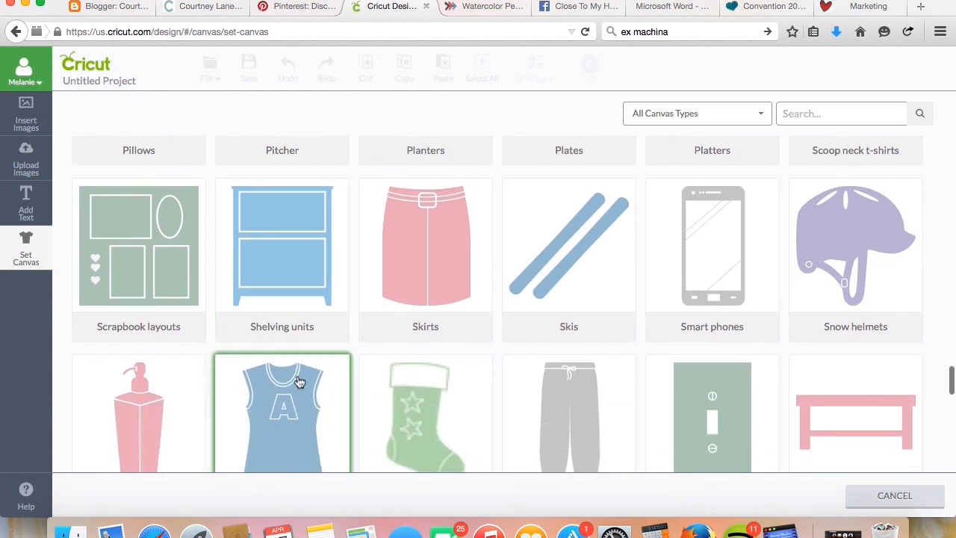
scroll(300, 381, down, 2)
scroll(300, 382, down, 1)
scroll(300, 382, down, 2)
scroll(299, 382, down, 2)
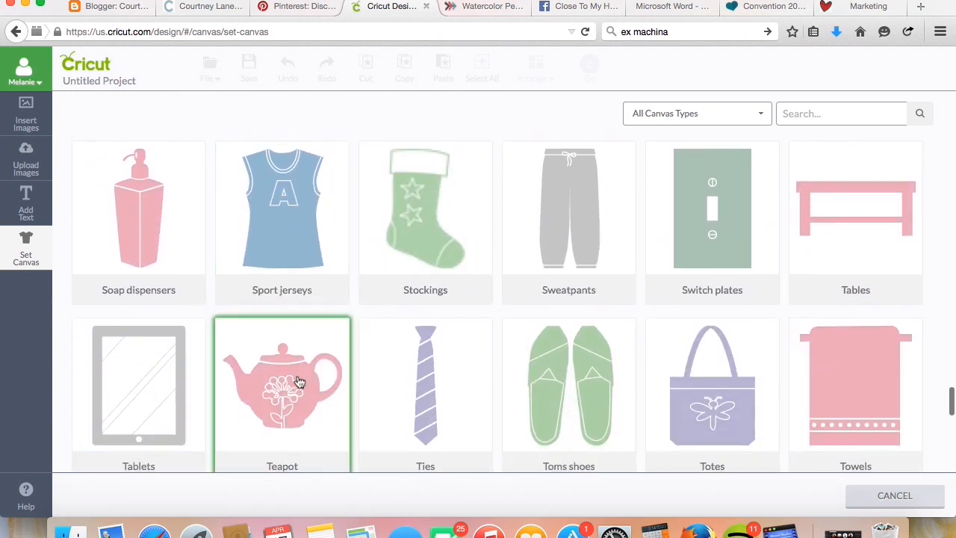
scroll(299, 382, down, 2)
scroll(299, 382, down, 1)
scroll(300, 382, down, 2)
scroll(300, 382, down, 1)
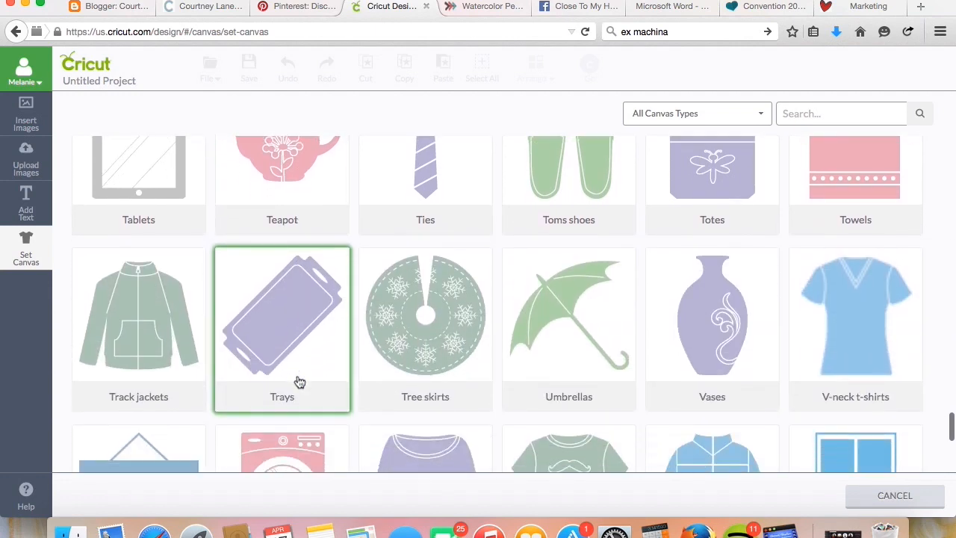
scroll(300, 381, down, 2)
scroll(300, 382, down, 2)
scroll(300, 382, down, 2)
scroll(299, 381, down, 2)
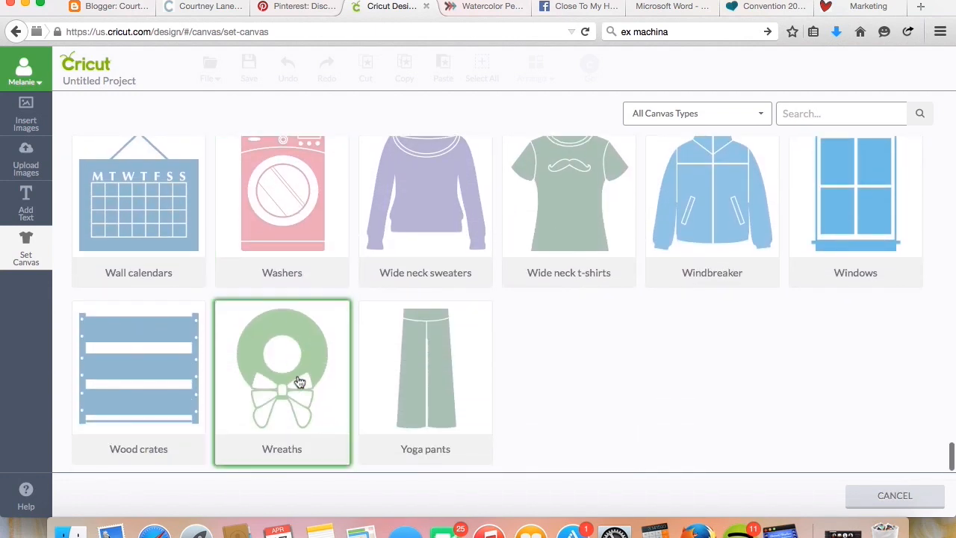
scroll(299, 381, up, 3)
scroll(300, 382, up, 4)
scroll(299, 382, up, 1)
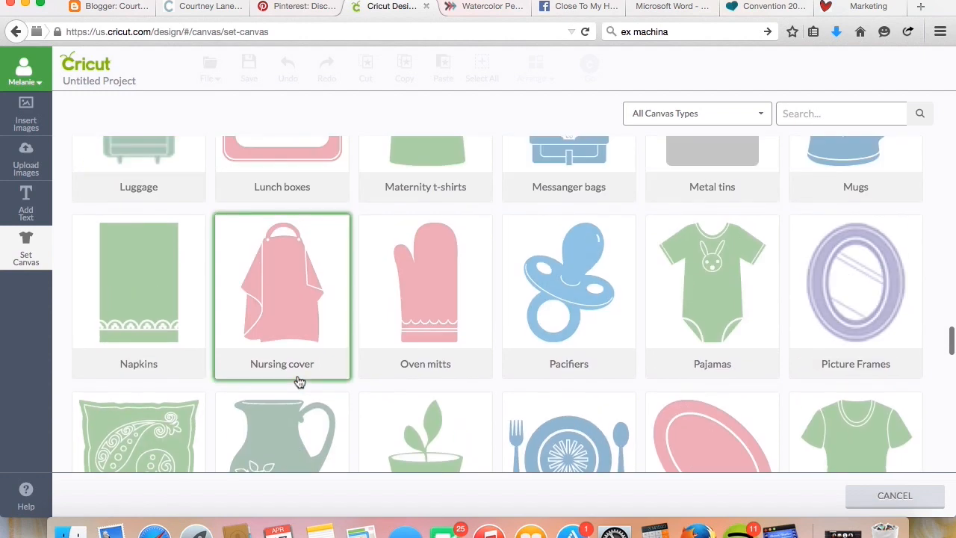
scroll(300, 381, up, 2)
scroll(300, 382, up, 1)
scroll(300, 382, up, 2)
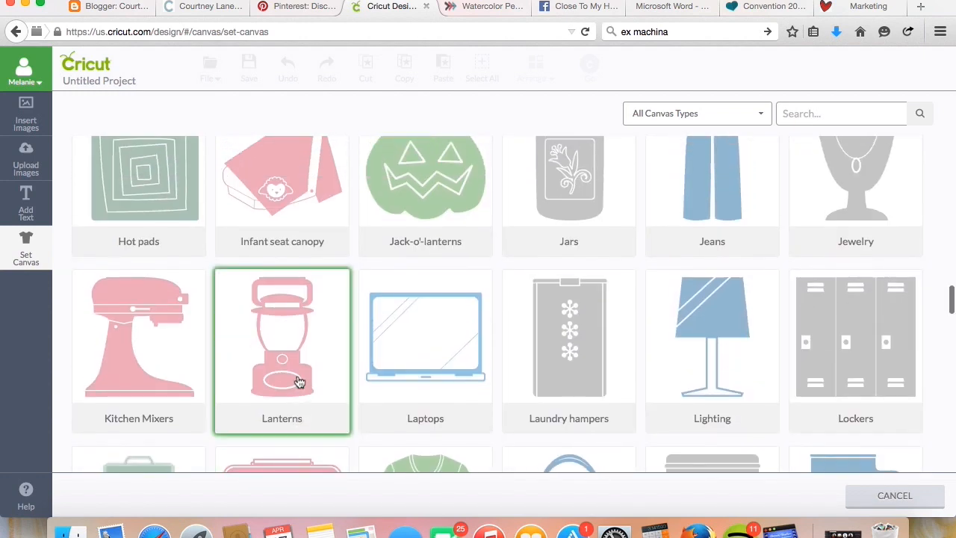
scroll(299, 382, up, 2)
scroll(300, 382, up, 2)
scroll(299, 382, up, 2)
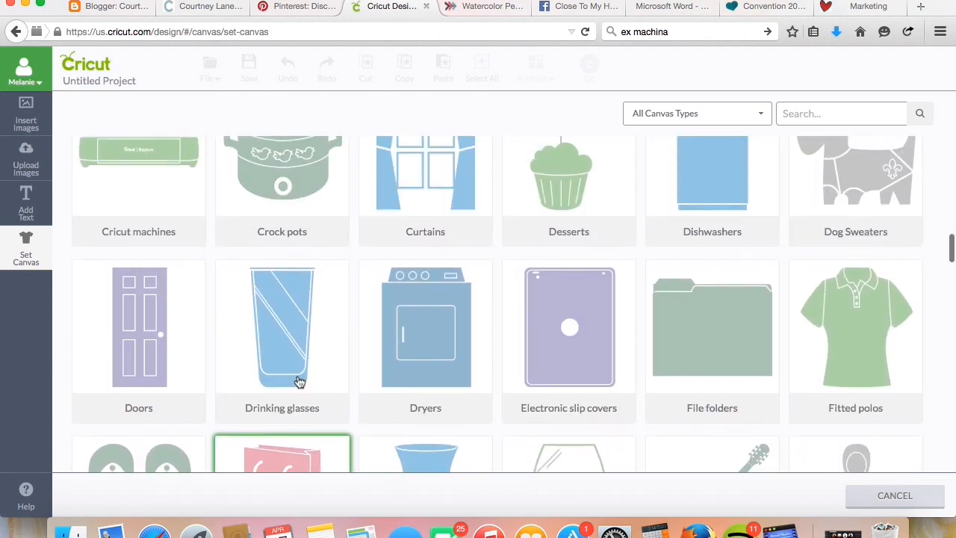
scroll(300, 381, up, 1)
scroll(300, 382, up, 1)
scroll(300, 382, up, 2)
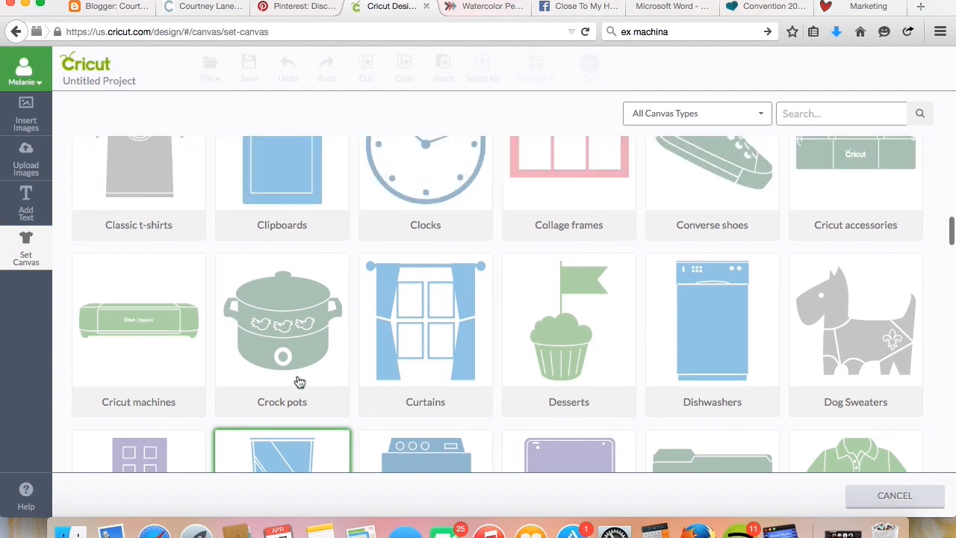
scroll(299, 382, up, 2)
scroll(299, 382, up, 1)
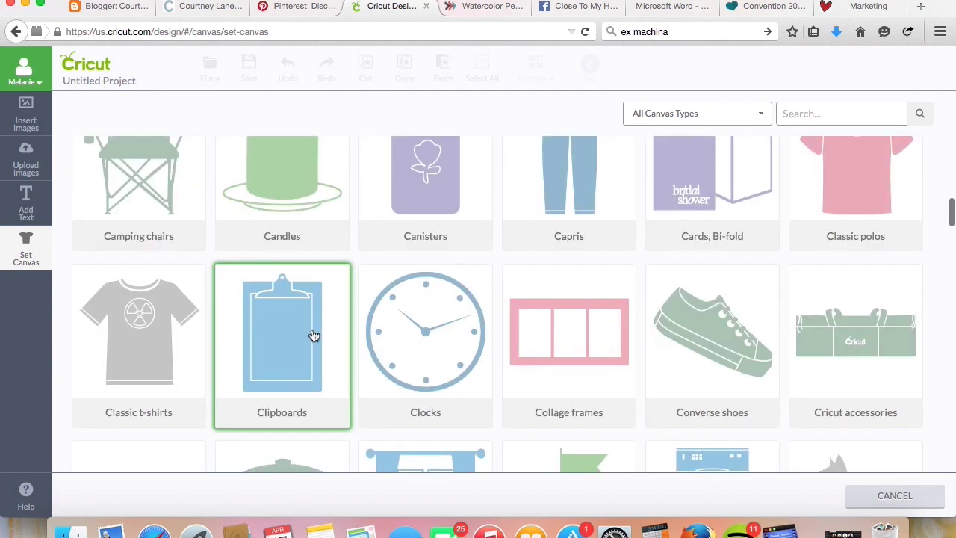
click(160, 324)
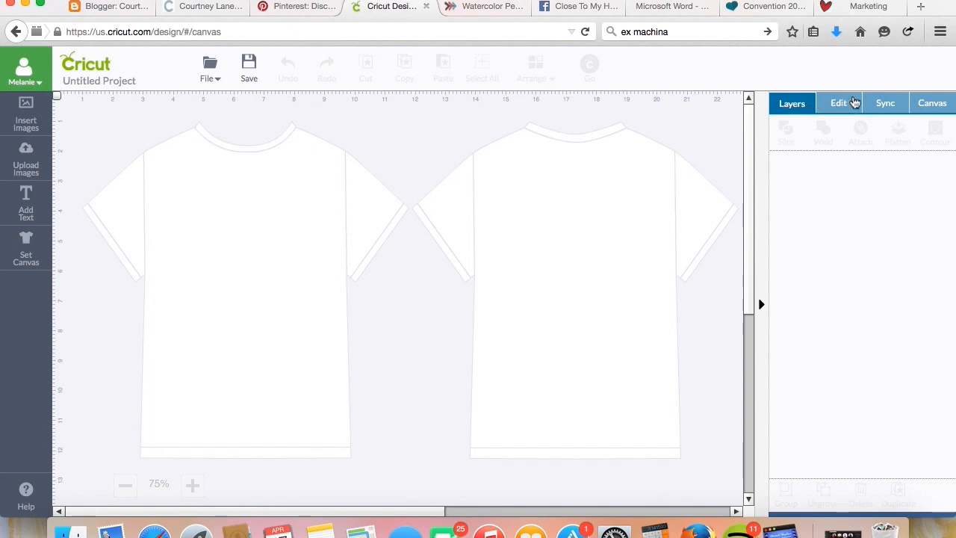
Show the Canvas panel with the t-shirt's type, size and colour settings.
click(927, 105)
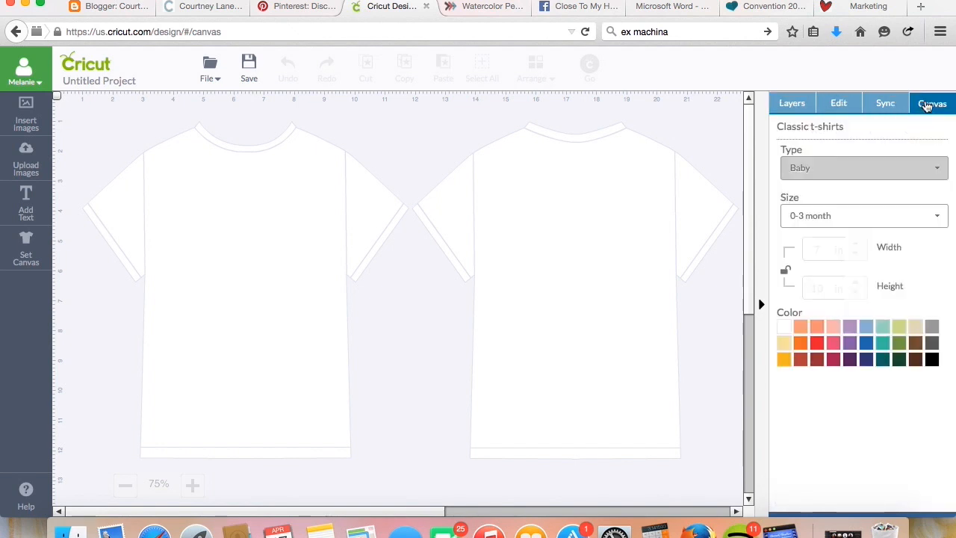
Set the t-shirt canvas to Women Short sleeve type in size Small.
click(937, 167)
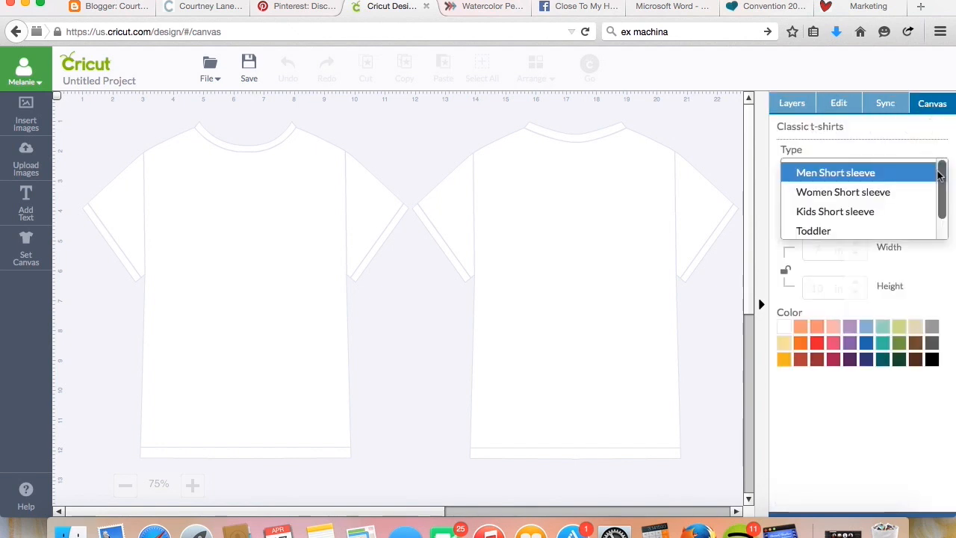
click(898, 195)
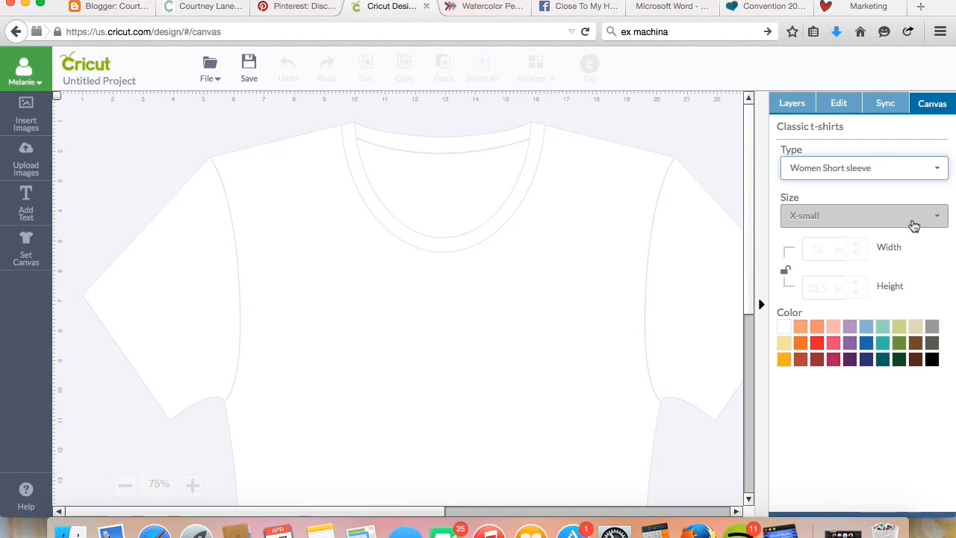
click(939, 216)
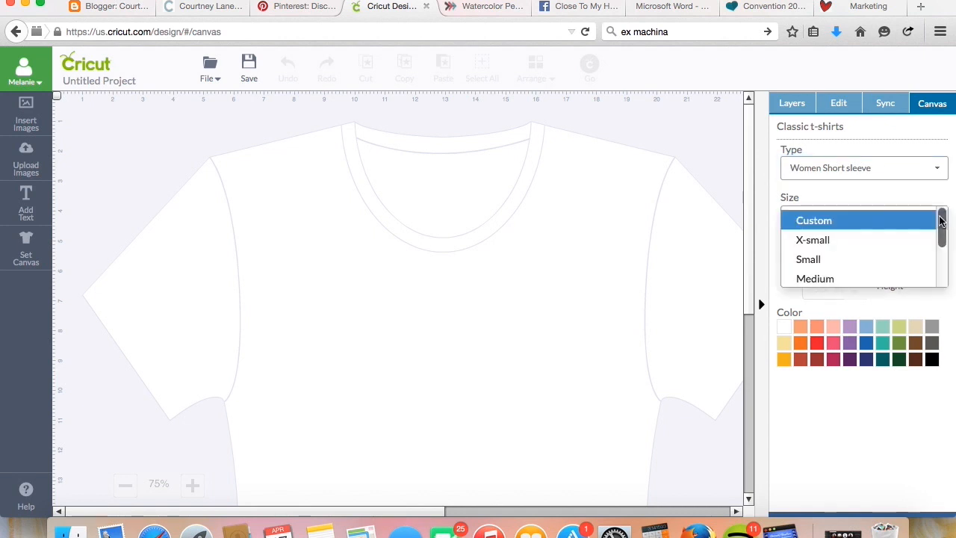
click(857, 259)
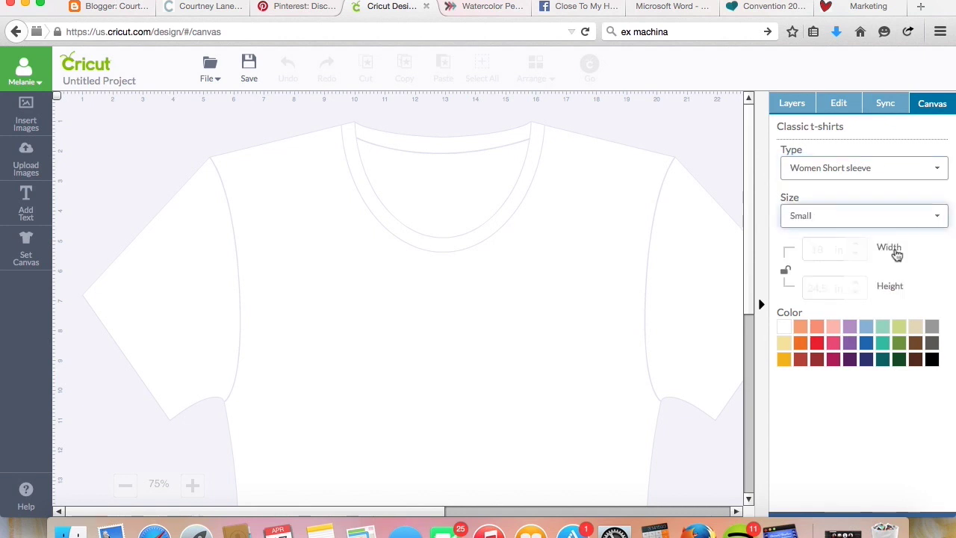
Zoom the canvas so both the front and back shirts are framed.
click(124, 485)
click(126, 487)
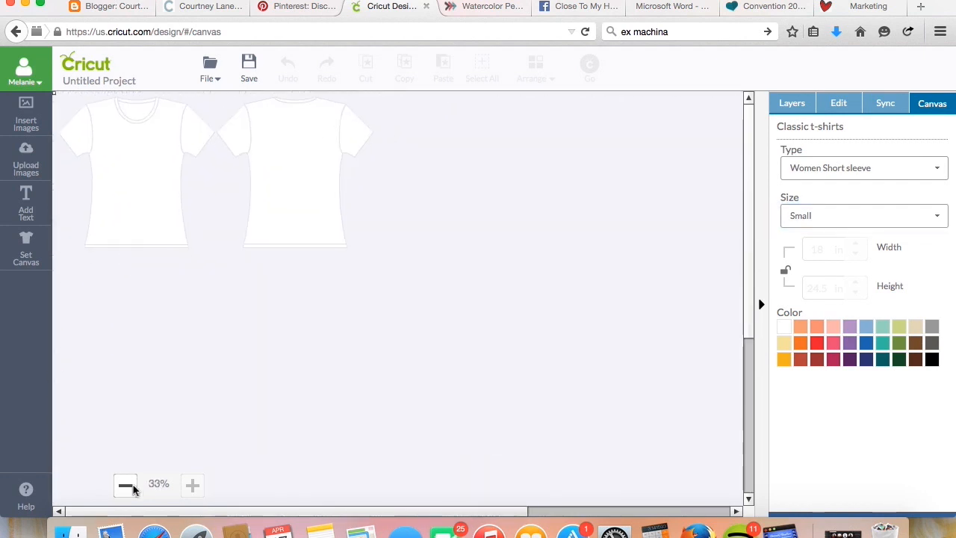
click(192, 487)
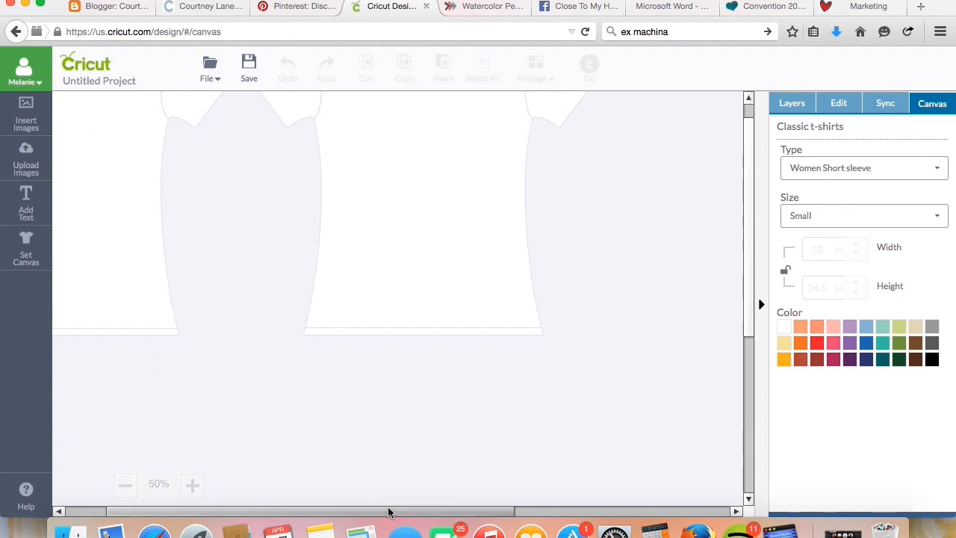
drag(357, 511, 314, 511)
drag(749, 313, 748, 271)
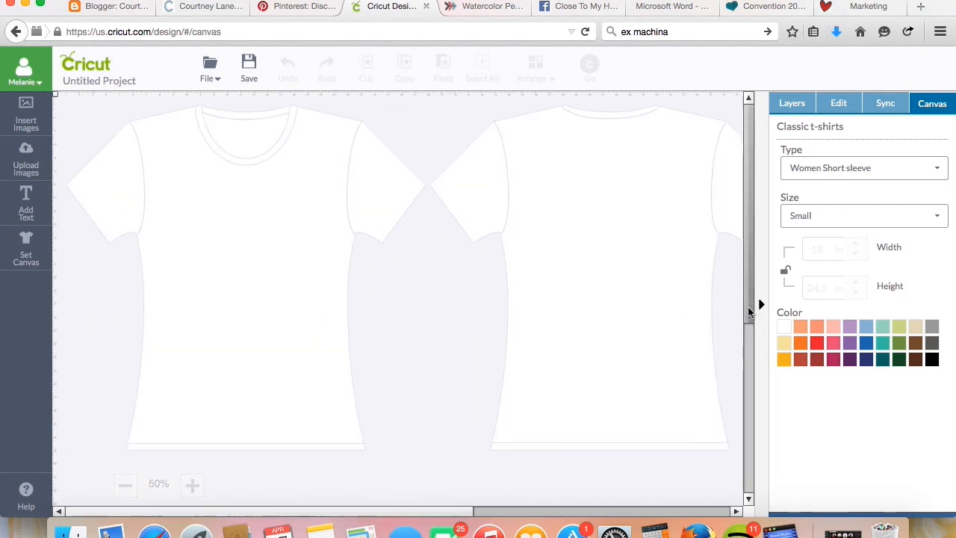
Colour the t-shirts Honeysuckle yellow after trying pink, then head to the image library.
click(834, 327)
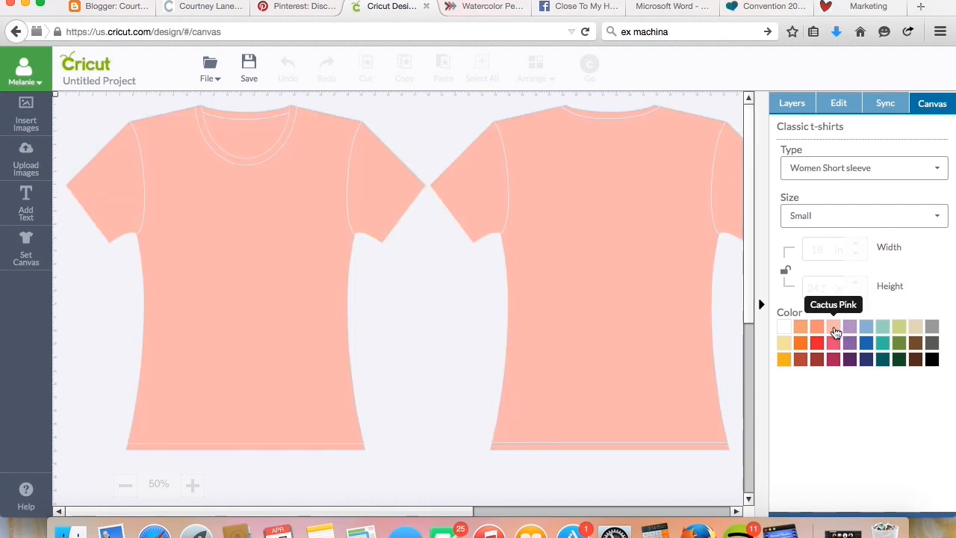
click(785, 345)
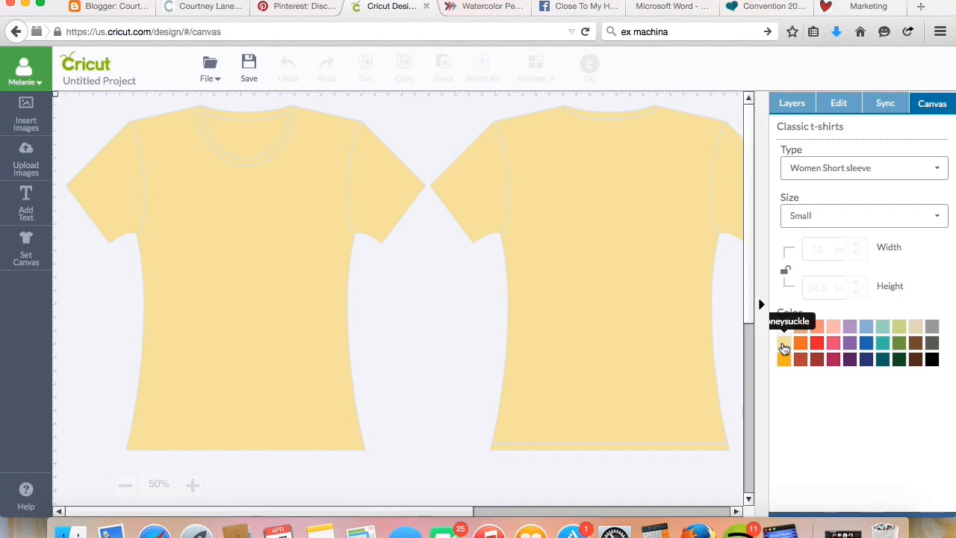
click(25, 116)
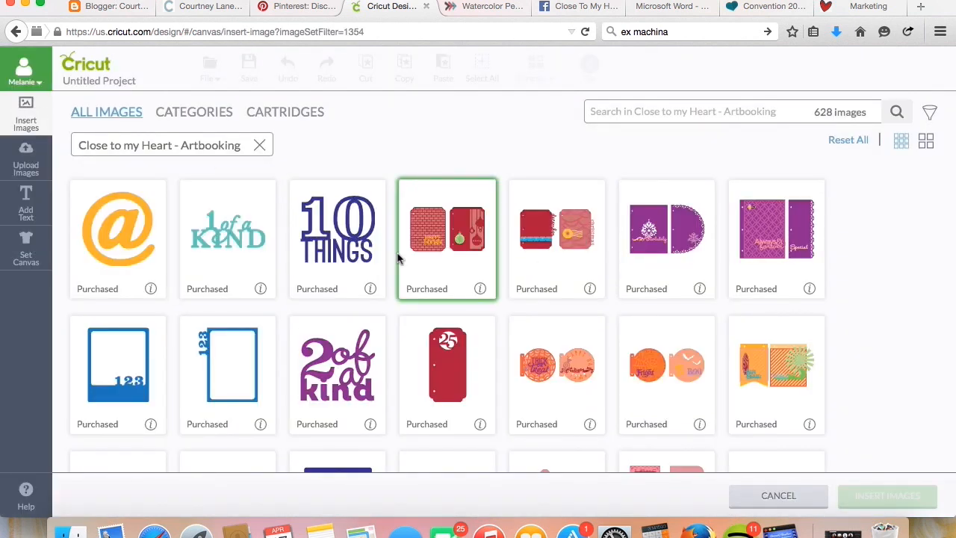
Clear the cartridge filter and browse the image library by categories.
click(259, 145)
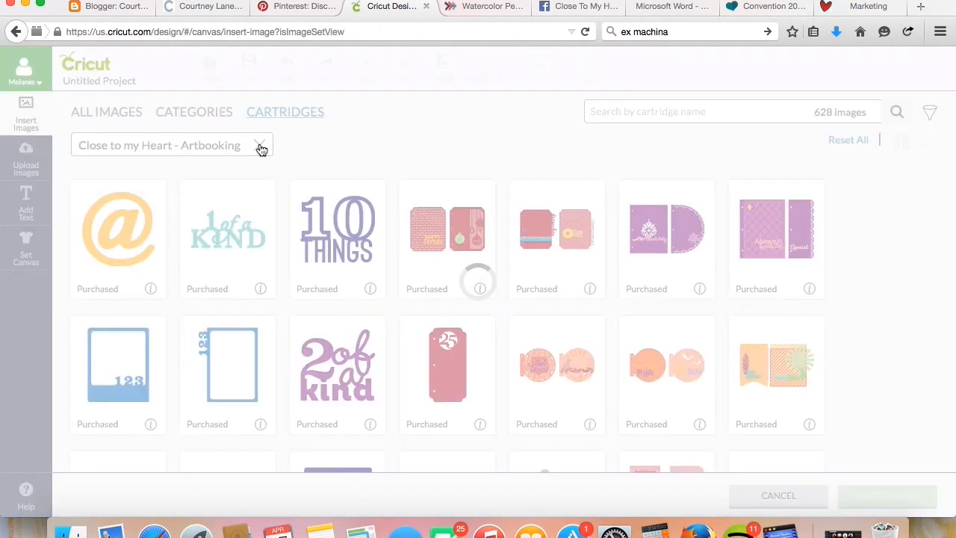
click(204, 118)
scroll(437, 335, down, 4)
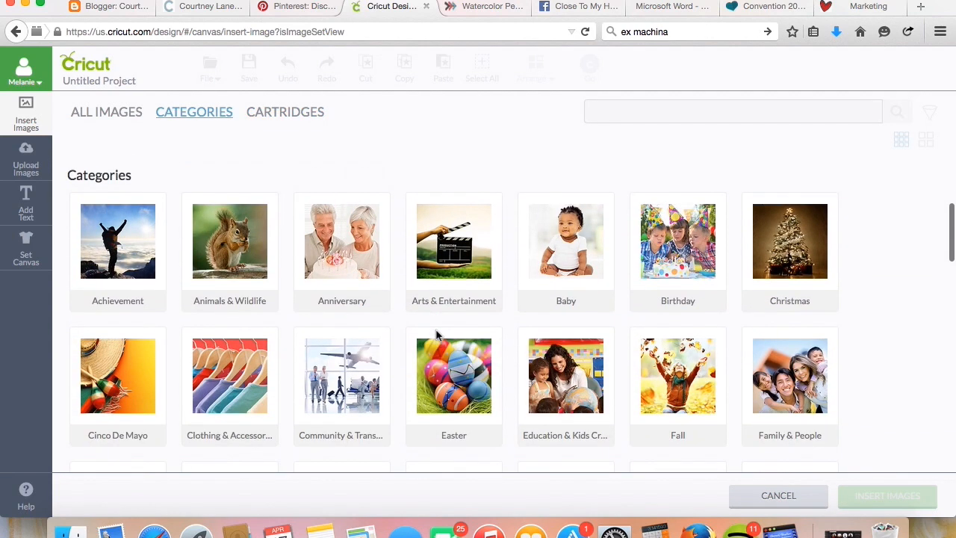
scroll(437, 335, down, 3)
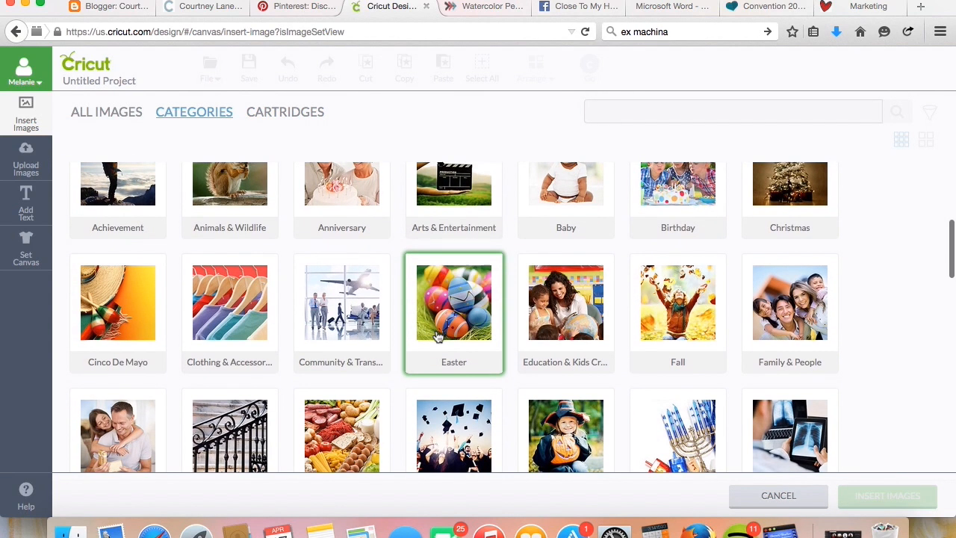
scroll(439, 335, down, 2)
scroll(438, 335, down, 1)
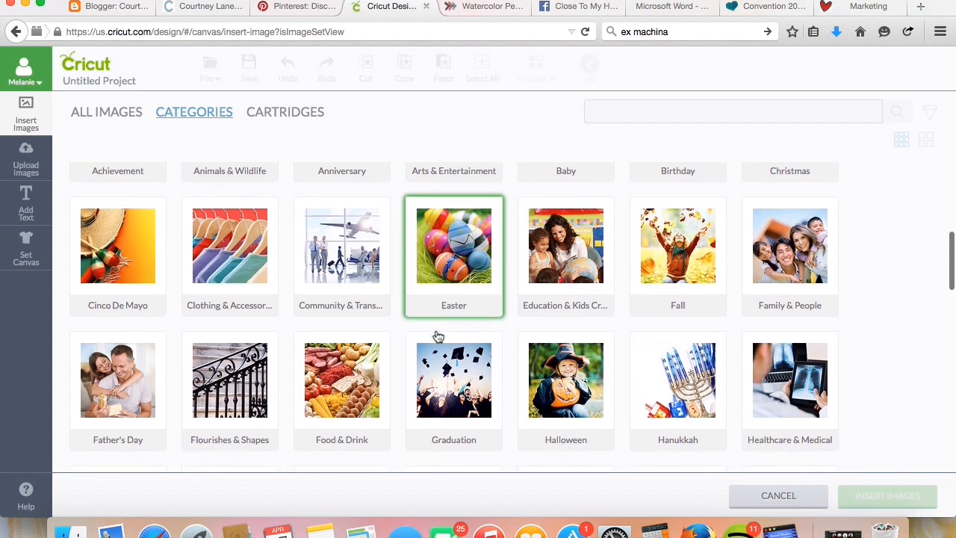
scroll(439, 336, down, 2)
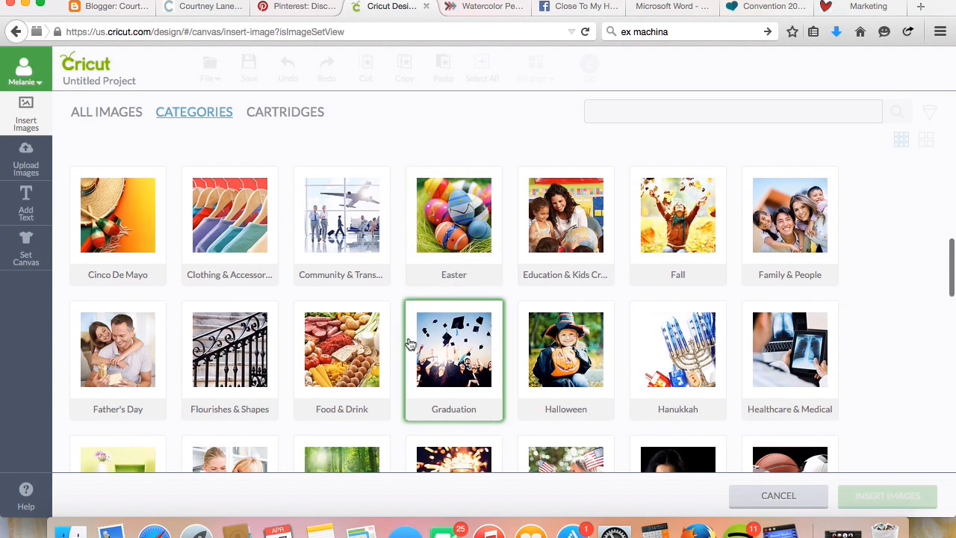
scroll(410, 344, down, 3)
scroll(410, 344, down, 2)
scroll(410, 344, down, 2)
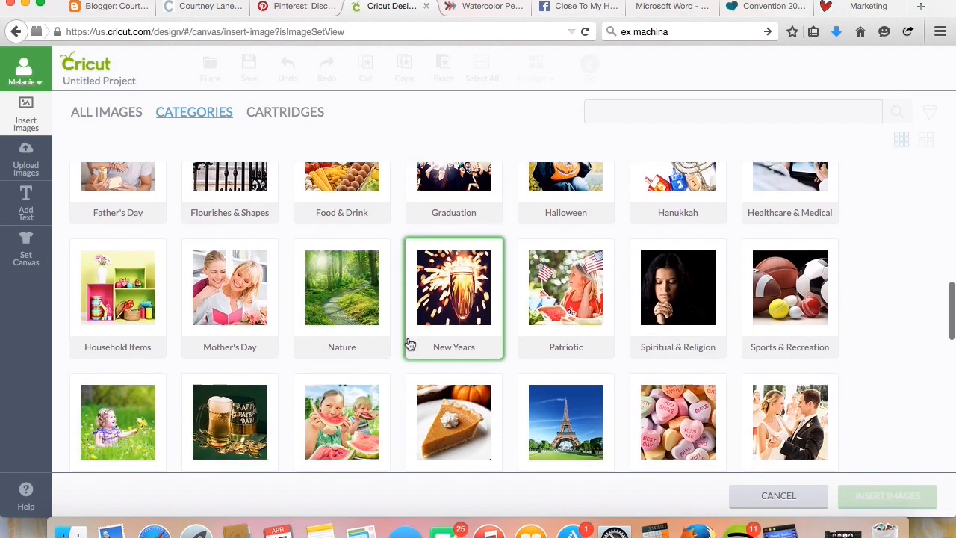
scroll(410, 343, down, 3)
scroll(409, 343, down, 1)
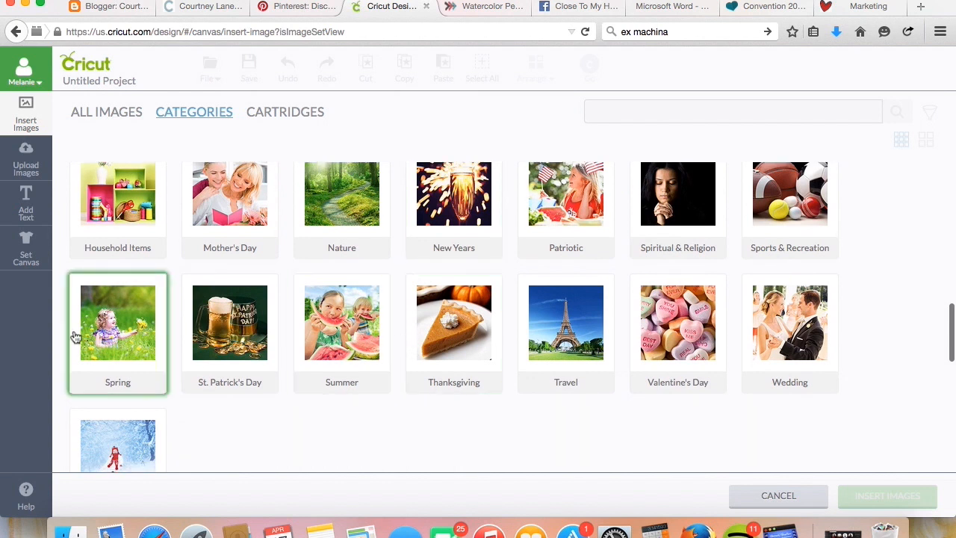
Insert the Sweet Spring badge from the Spring category onto the canvas.
click(122, 307)
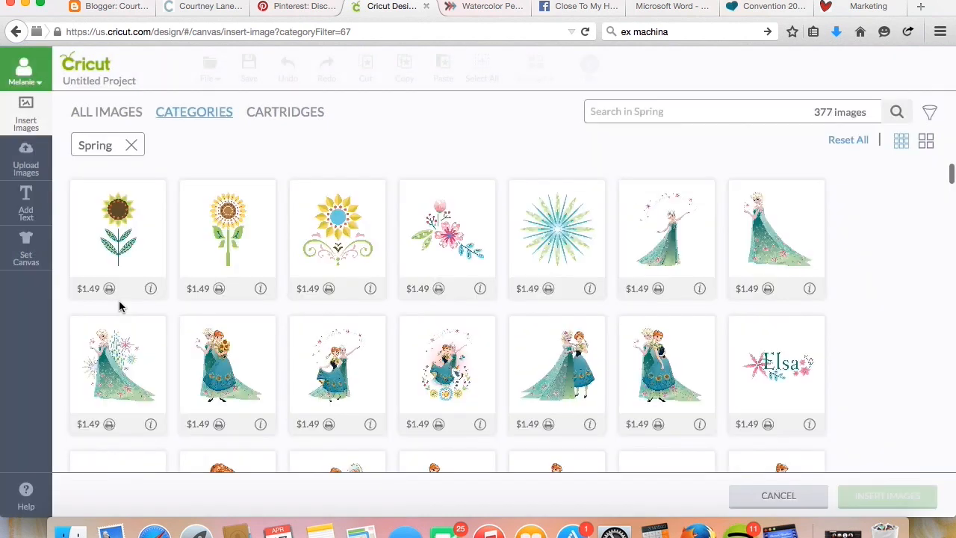
scroll(373, 385, down, 5)
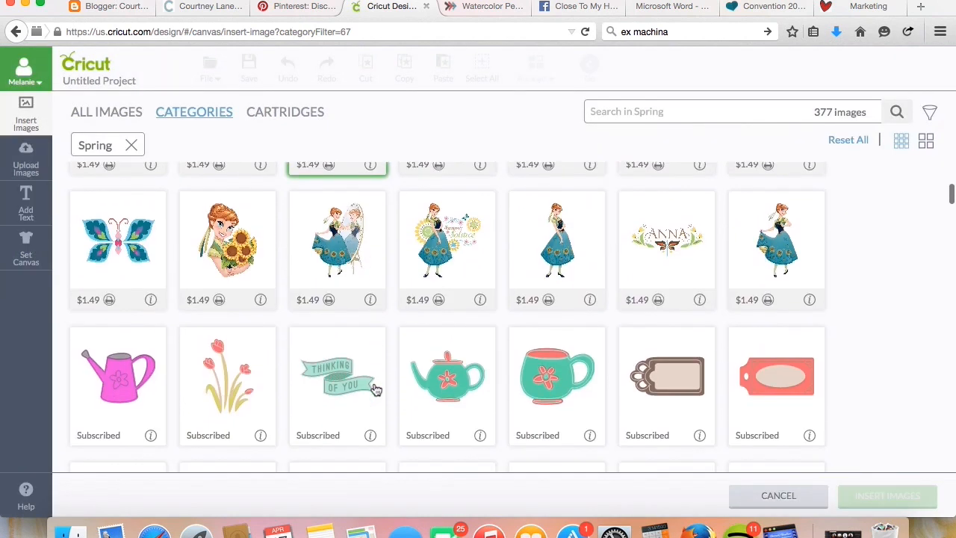
scroll(373, 385, down, 3)
scroll(376, 389, down, 3)
scroll(377, 389, down, 3)
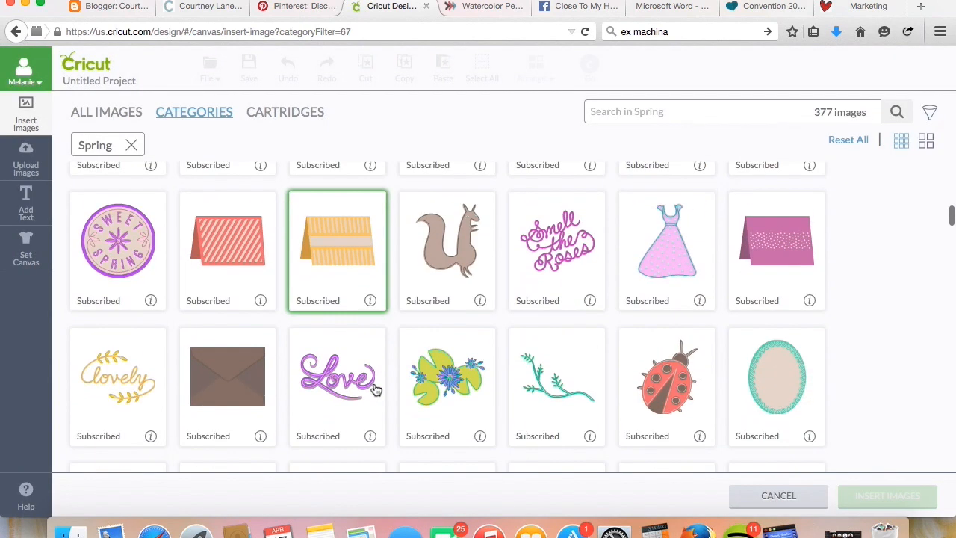
scroll(377, 389, down, 3)
scroll(375, 392, up, 1)
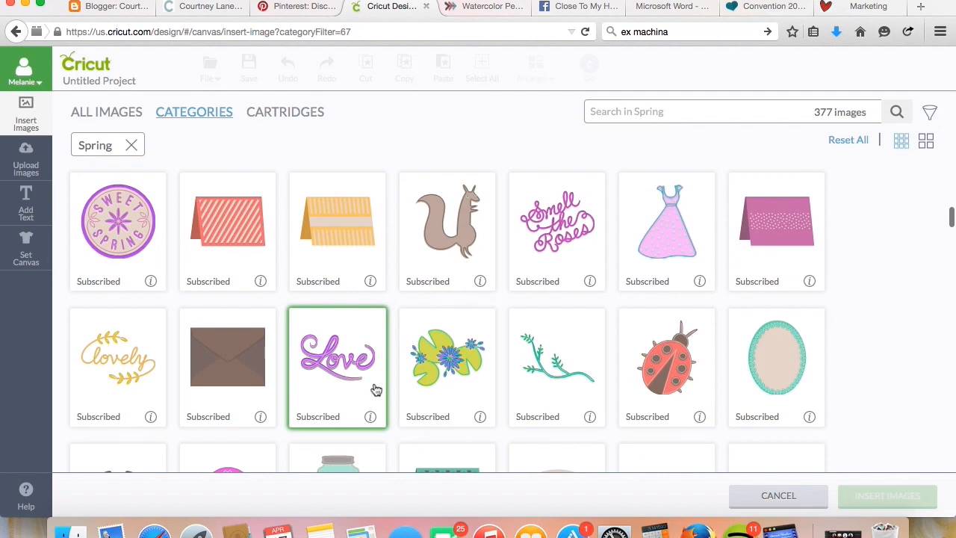
click(125, 235)
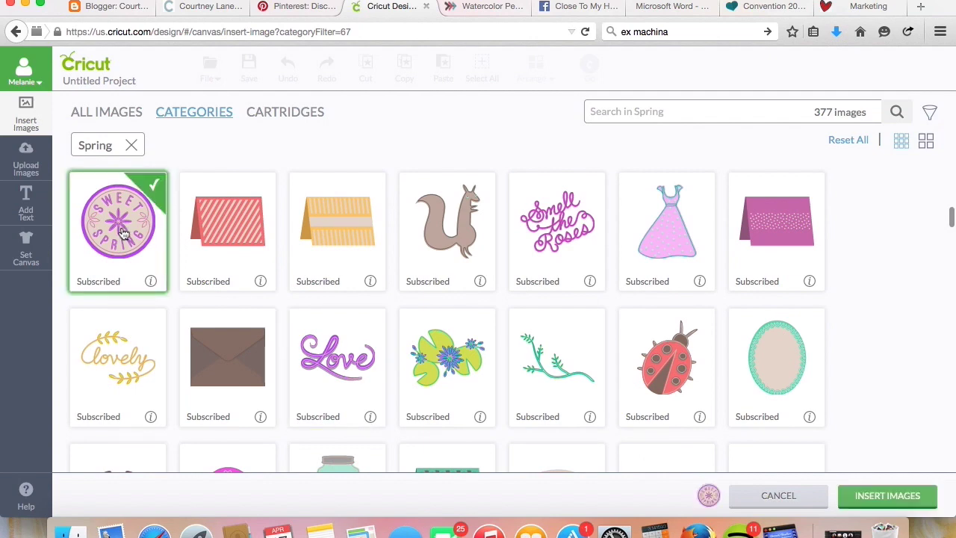
click(907, 502)
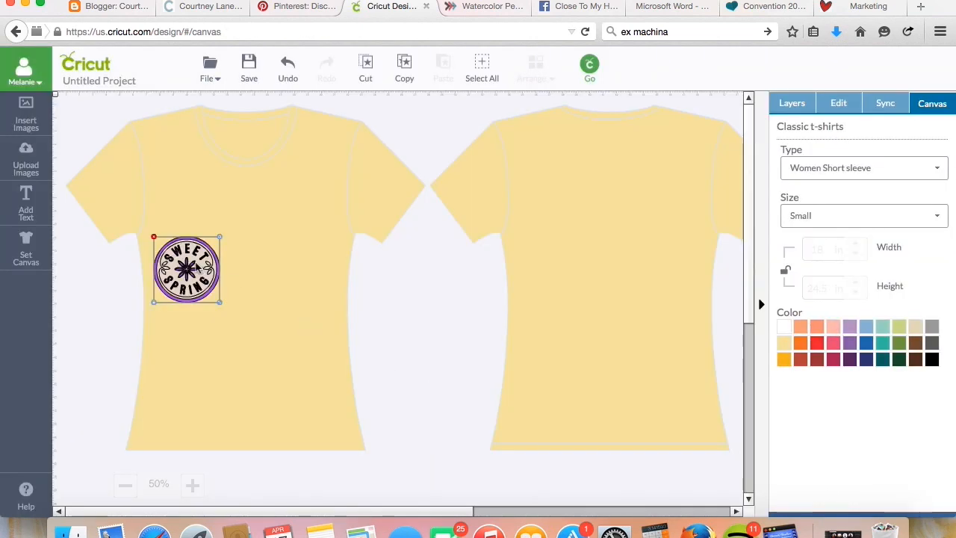
Shrink the Sweet Spring badge to a small emblem on the front shirt's upper chest.
mouse_move(221, 302)
mouse_down()
mouse_move(312, 367)
mouse_move(305, 362)
mouse_up()
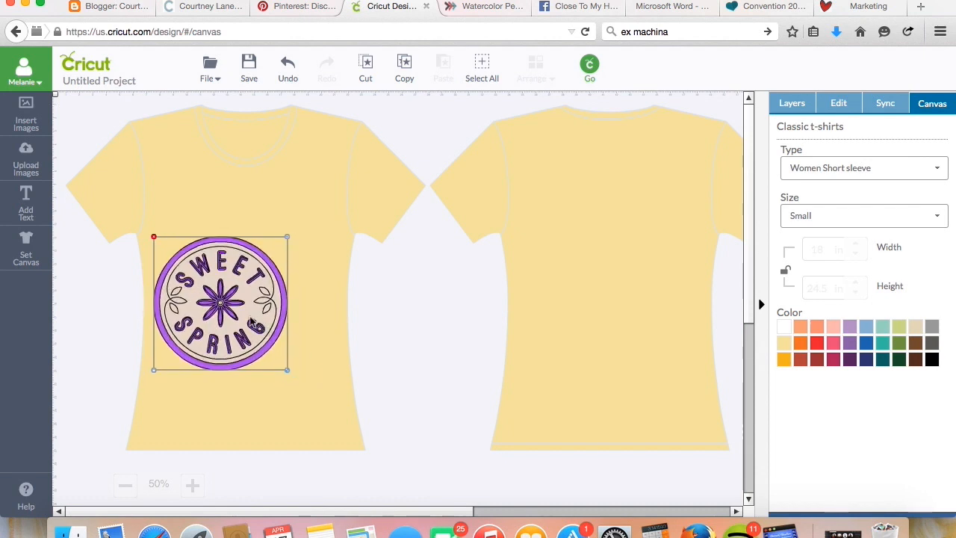
drag(253, 320, 259, 268)
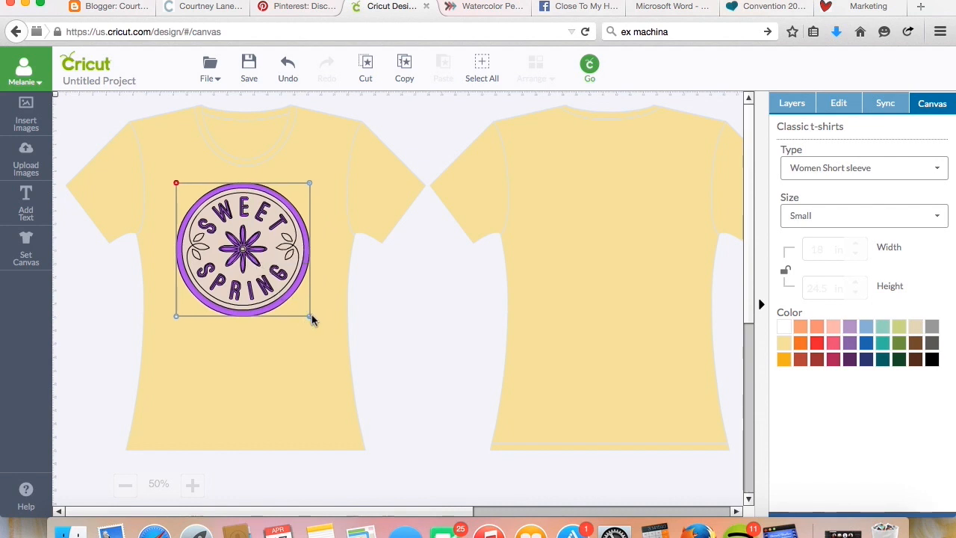
drag(311, 317, 240, 246)
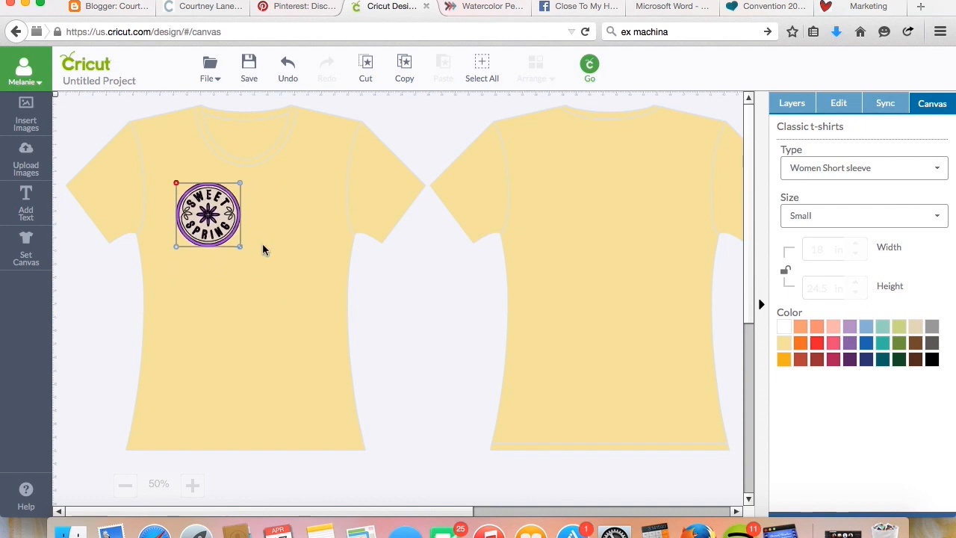
mouse_move(215, 216)
mouse_down()
mouse_move(306, 196)
mouse_move(249, 236)
mouse_up()
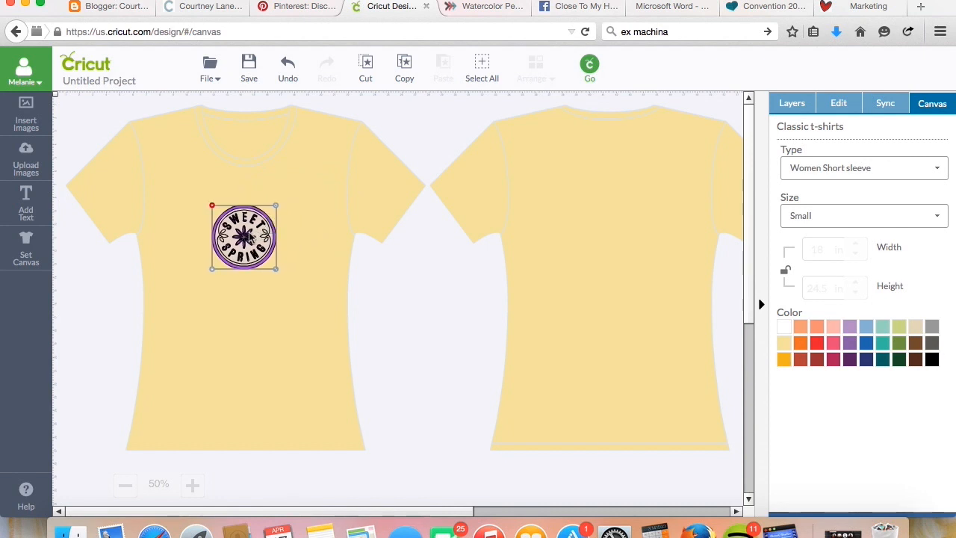